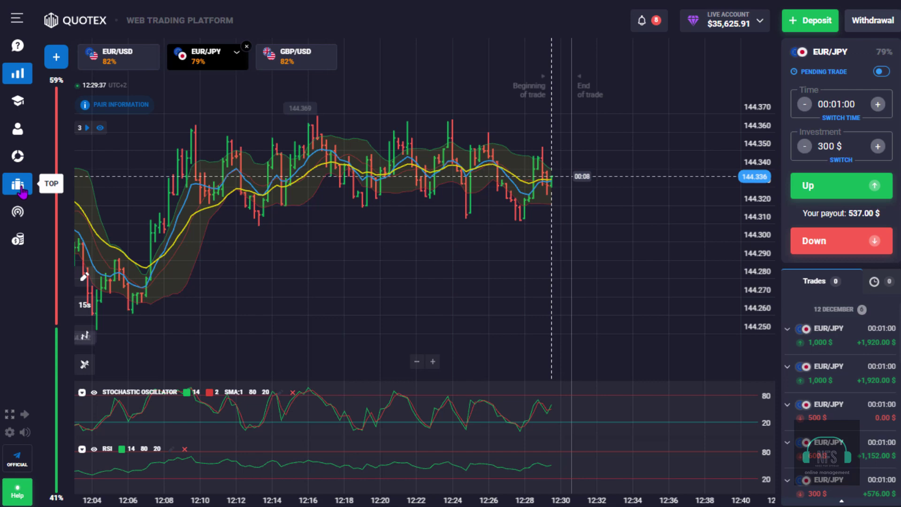
Review the daily leader board, then open a 300 $ Down trade on EUR/USD
left_click(19, 186)
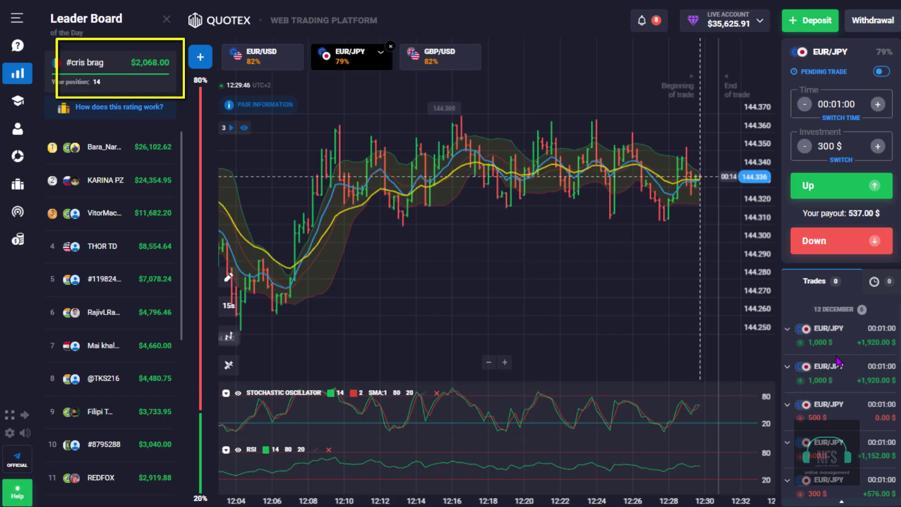
scroll(845, 428, "down", 2)
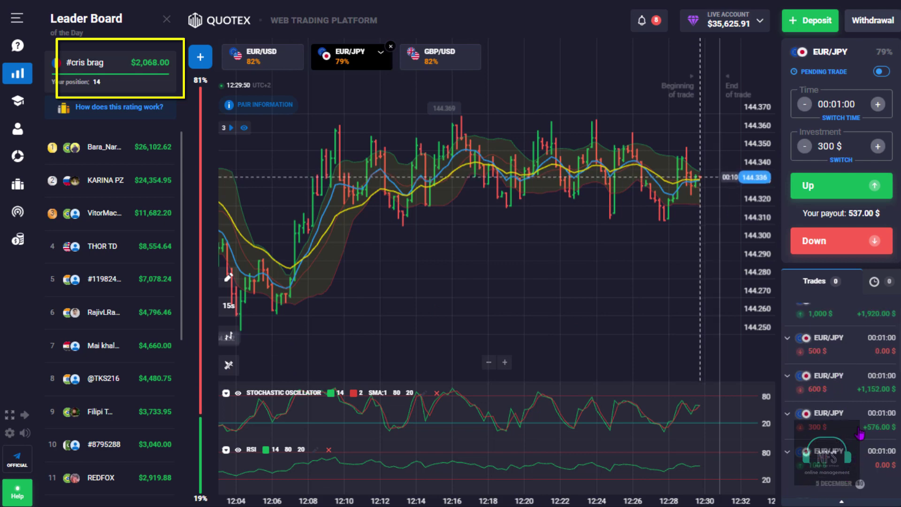
scroll(855, 329, "up", 1)
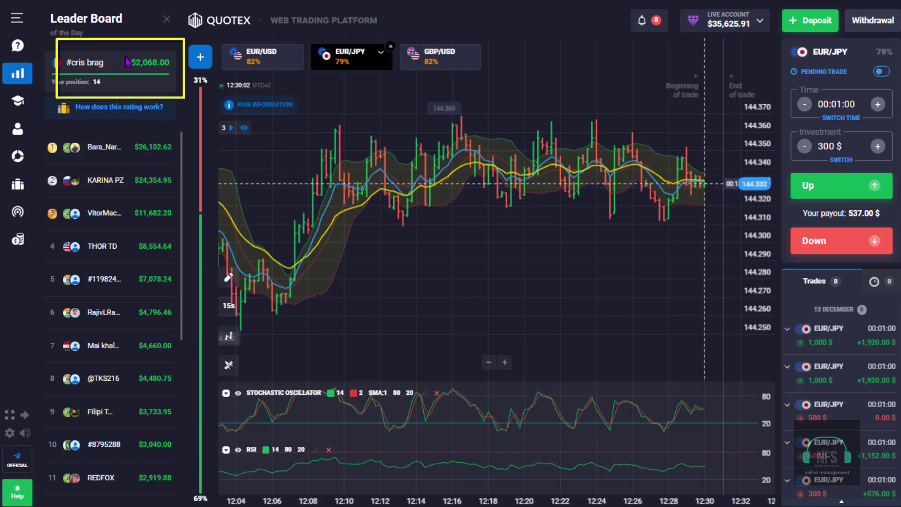
left_click(166, 21)
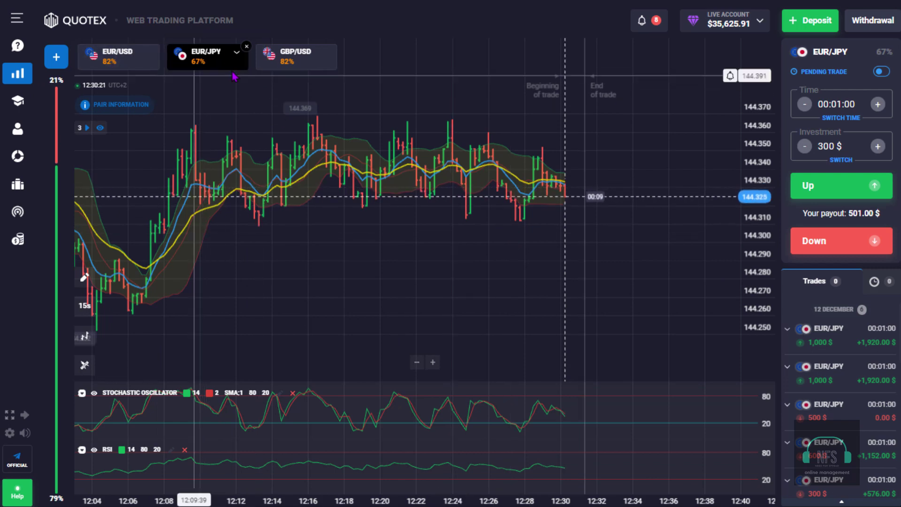
left_click(115, 57)
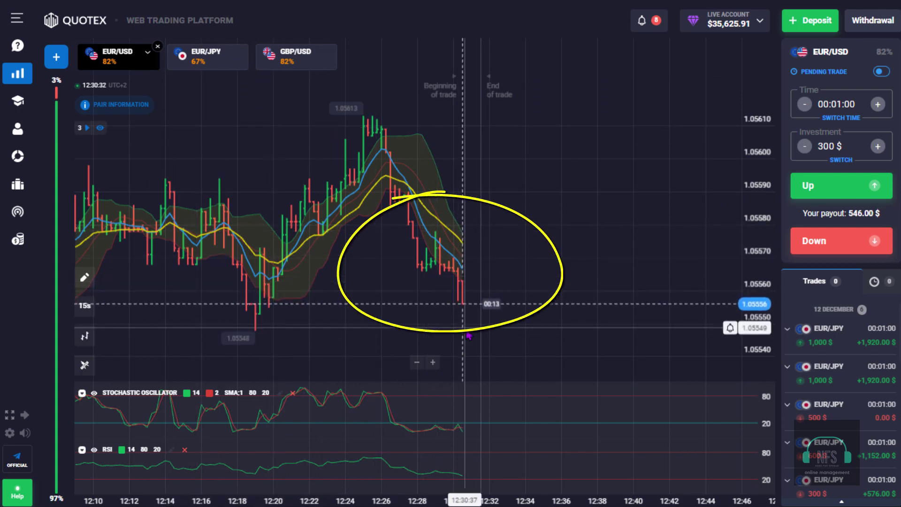
left_click(862, 247)
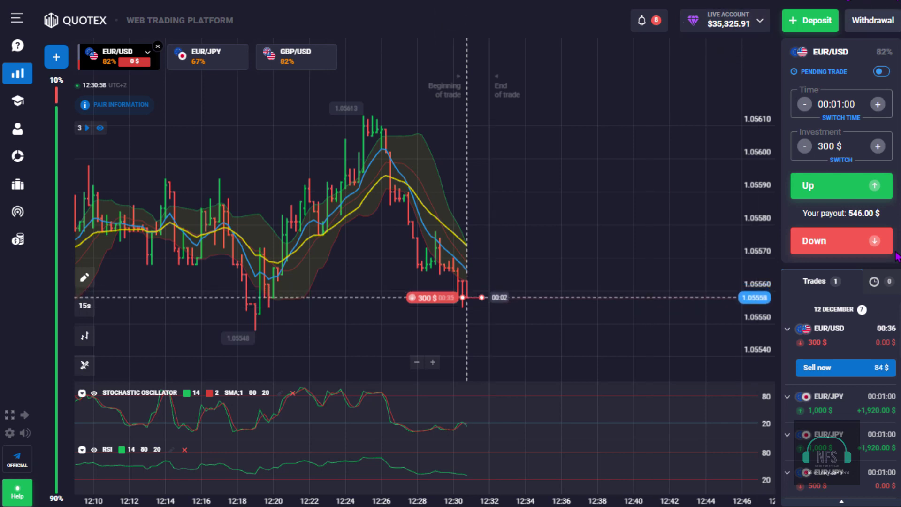
Change the investment to 600 $ and expand the chart's list of three indicators
double_click(837, 146)
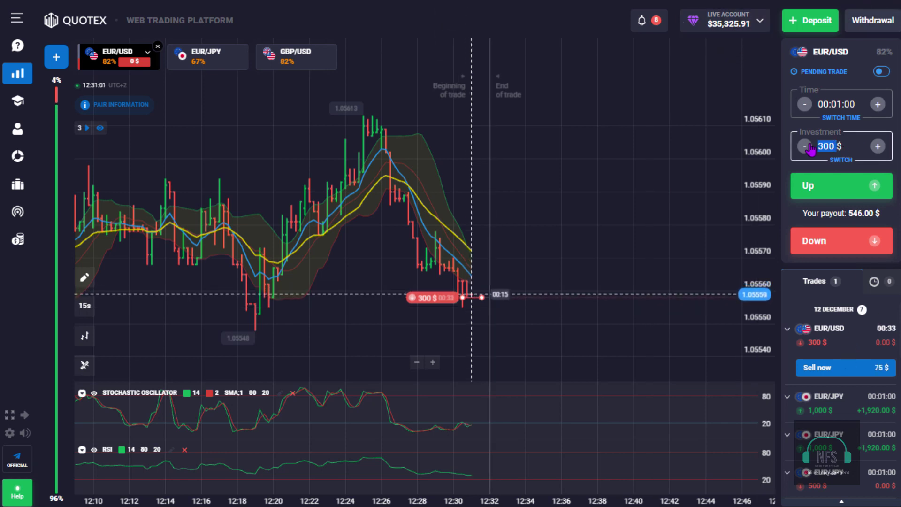
type("600")
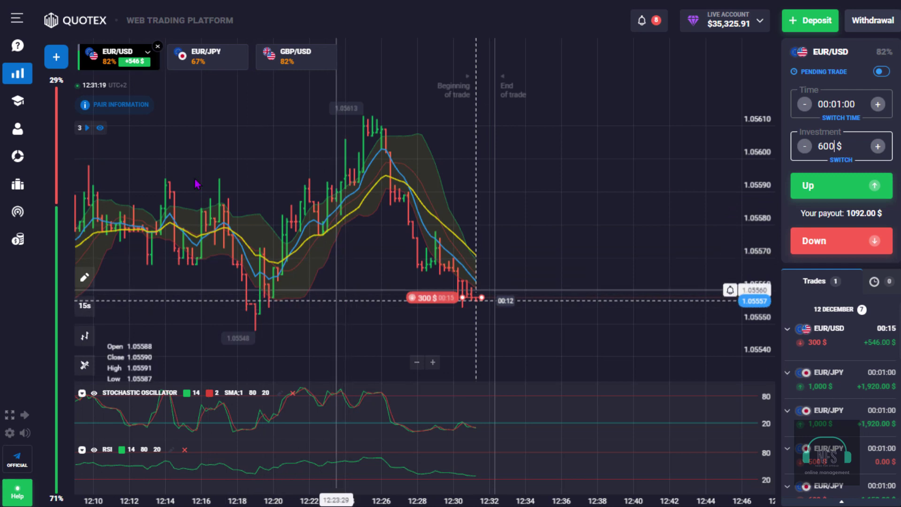
left_click(86, 128)
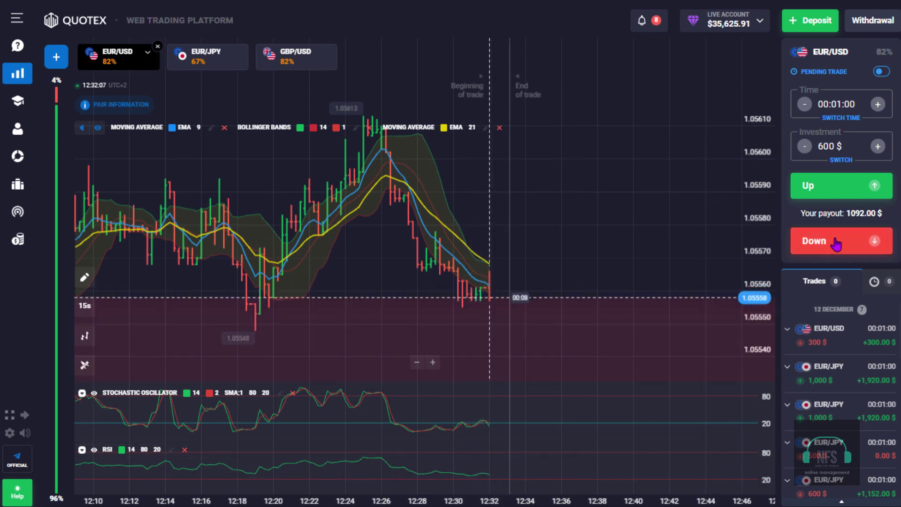
Open a 600 $ Down trade, then change the investment to 300 $ and back to 600 $
left_click(858, 249)
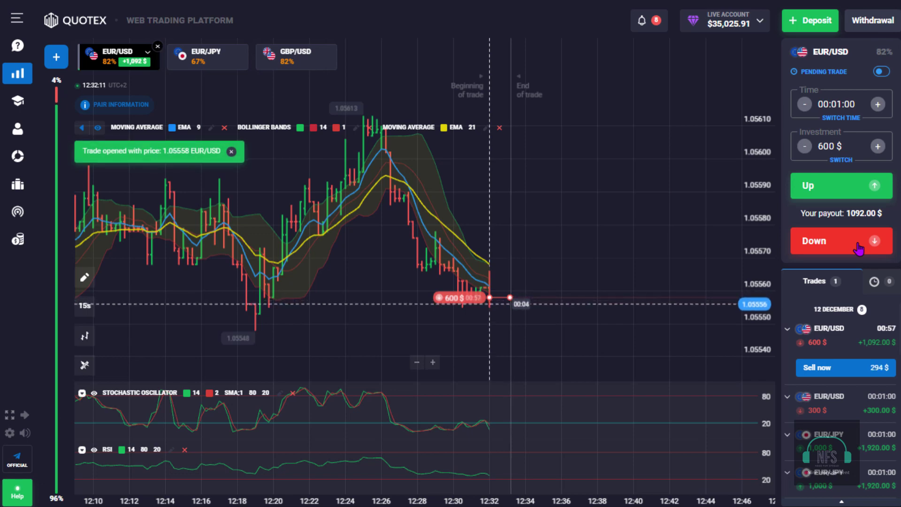
double_click(832, 146)
type("300")
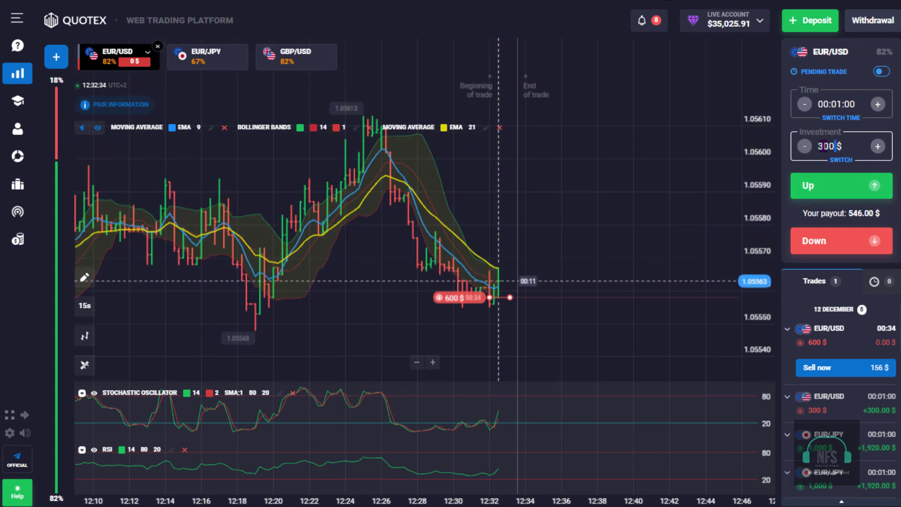
double_click(825, 146)
type("600")
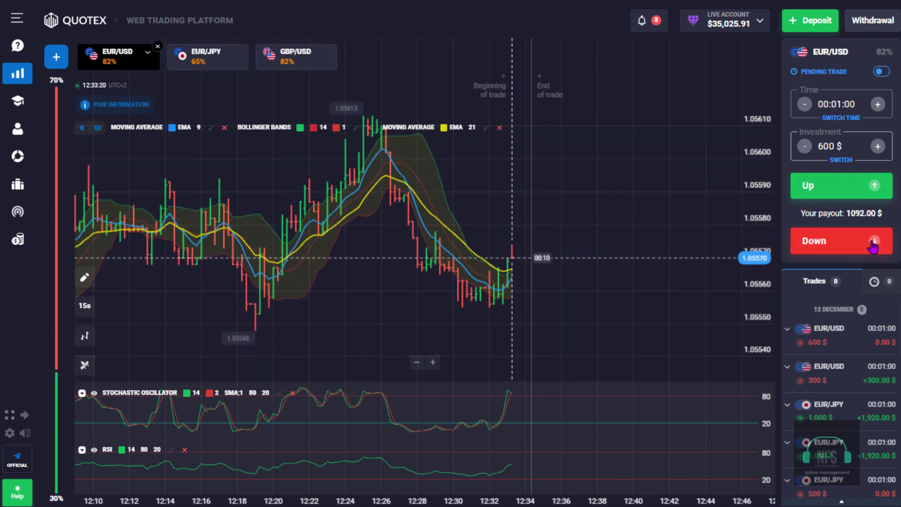
Place a second 600 $ Down trade on EUR/USD and change the investment to 1,000 $
left_click(873, 245)
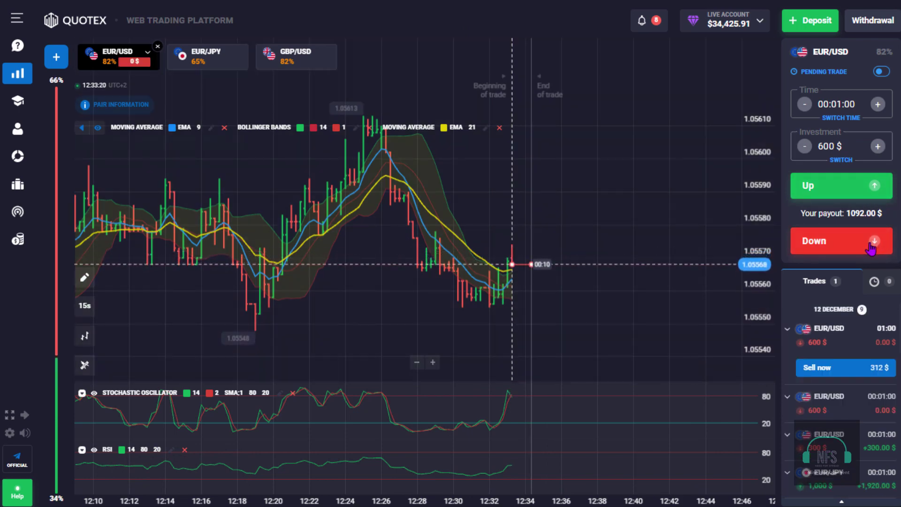
double_click(835, 146)
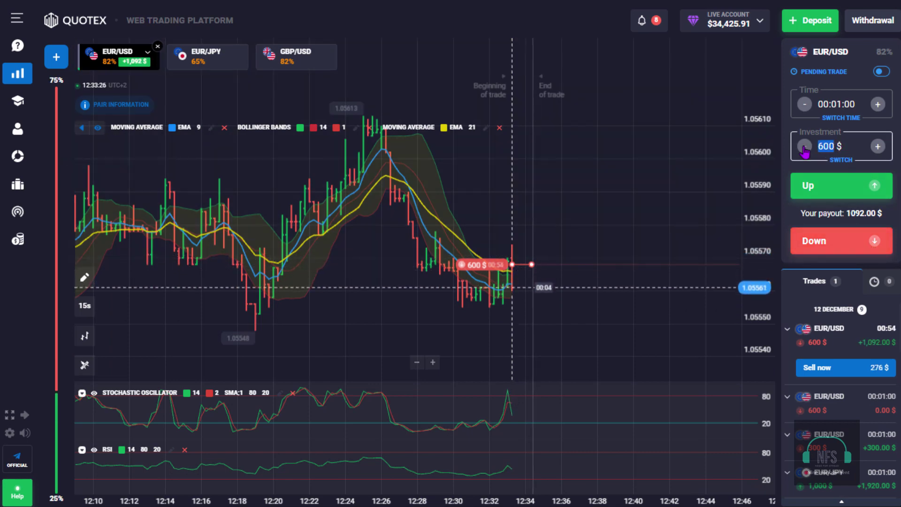
type("1")
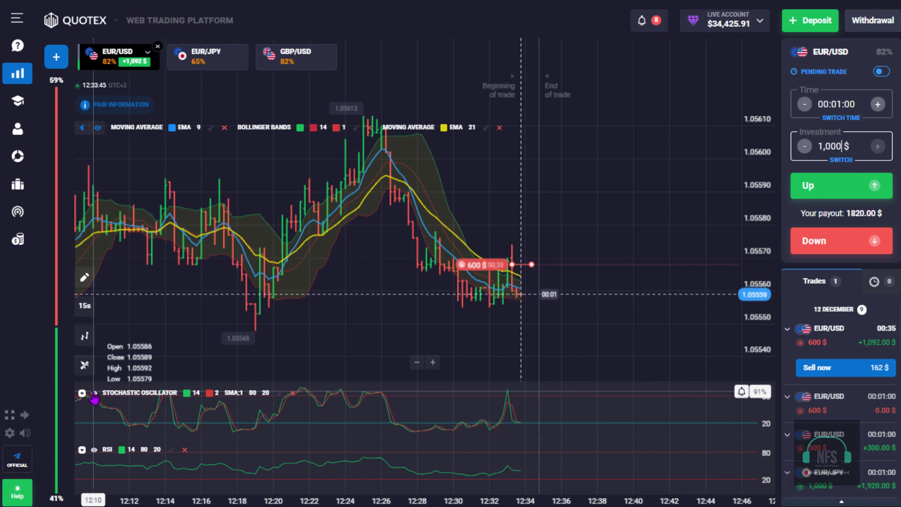
Check the Stochastic Oscillator settings, then open the RSI settings (period 14, levels 80/20)
left_click(281, 393)
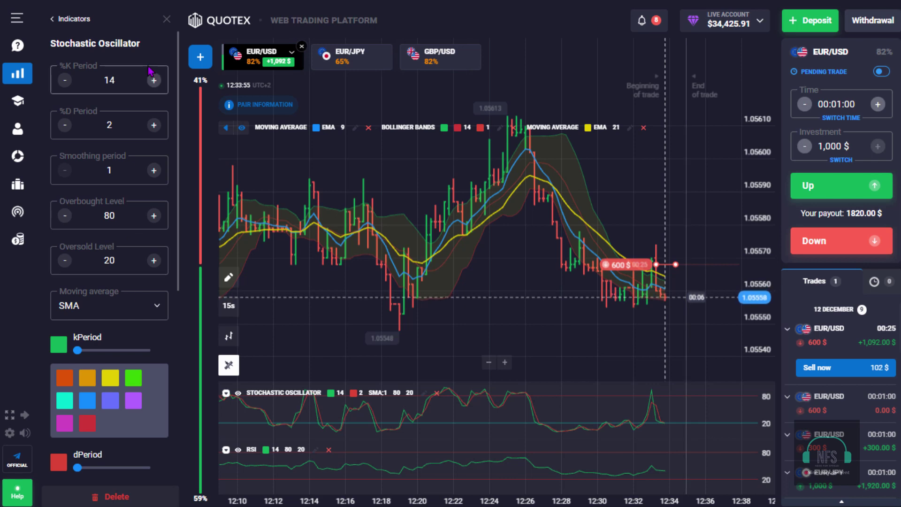
left_click(167, 20)
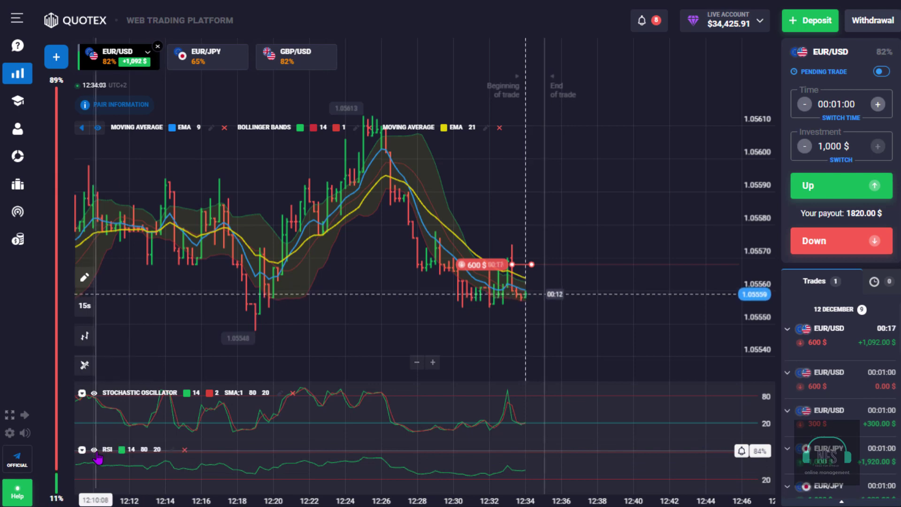
left_click(172, 450)
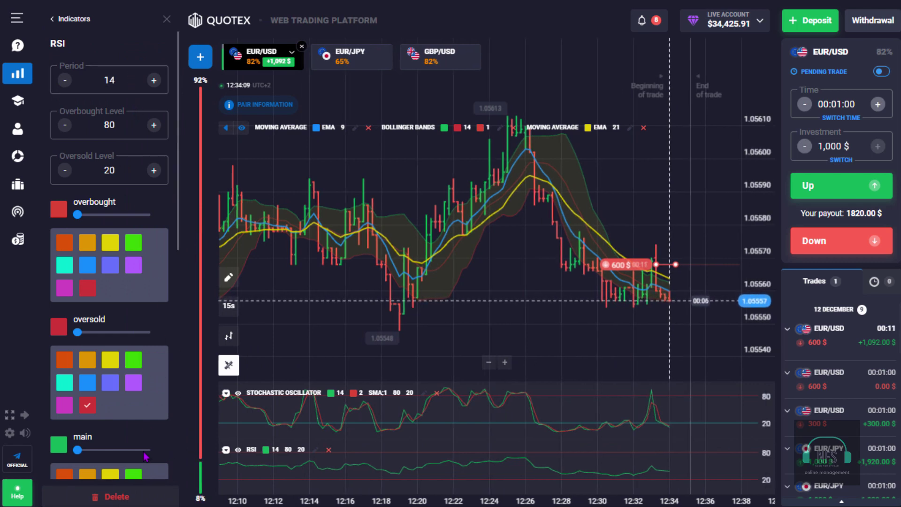
Close the RSI settings and change the investment to 300 $ for a 546.00 $ payout
left_click(166, 20)
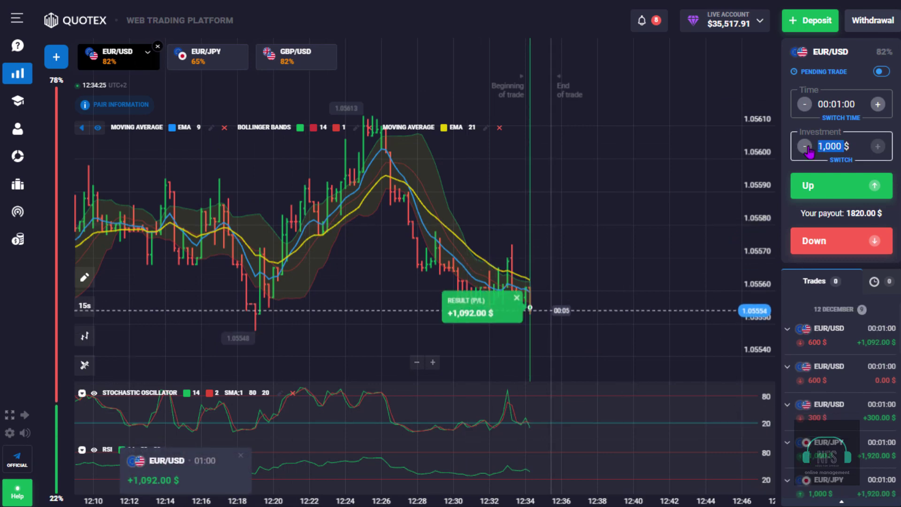
type("30")
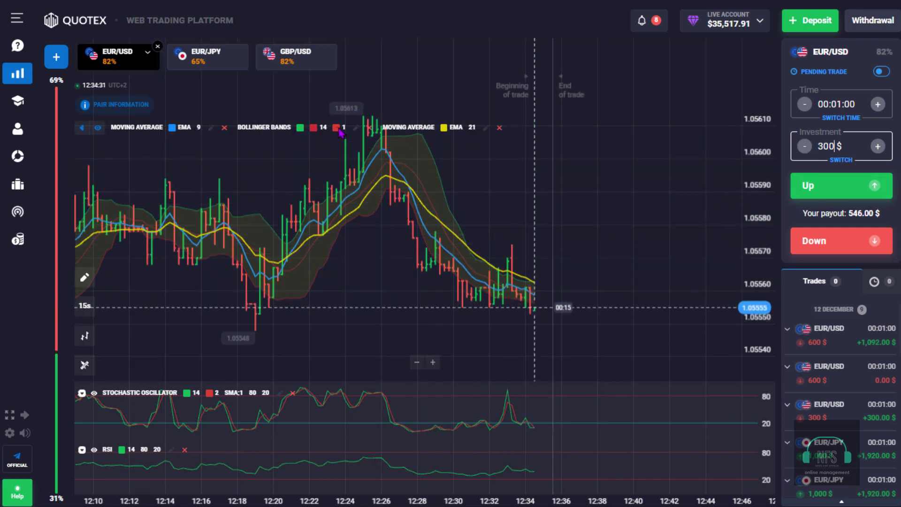
left_click(355, 133)
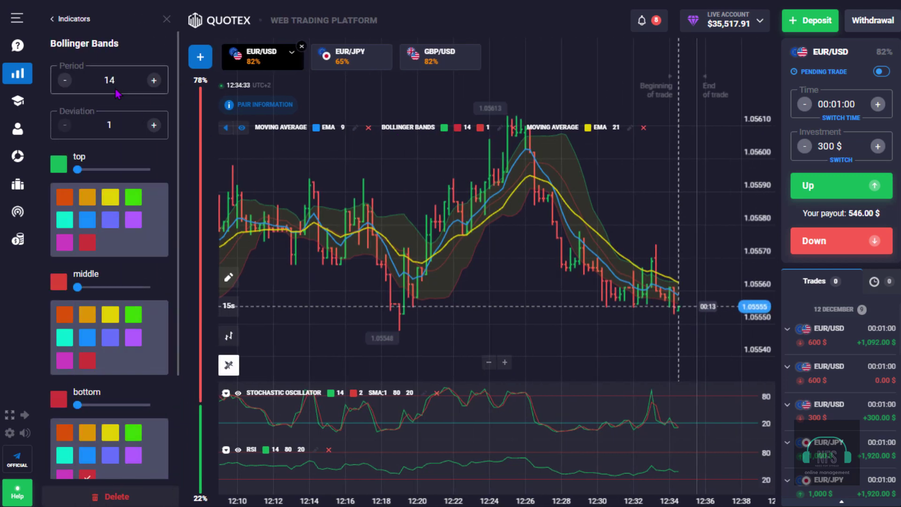
left_click(166, 20)
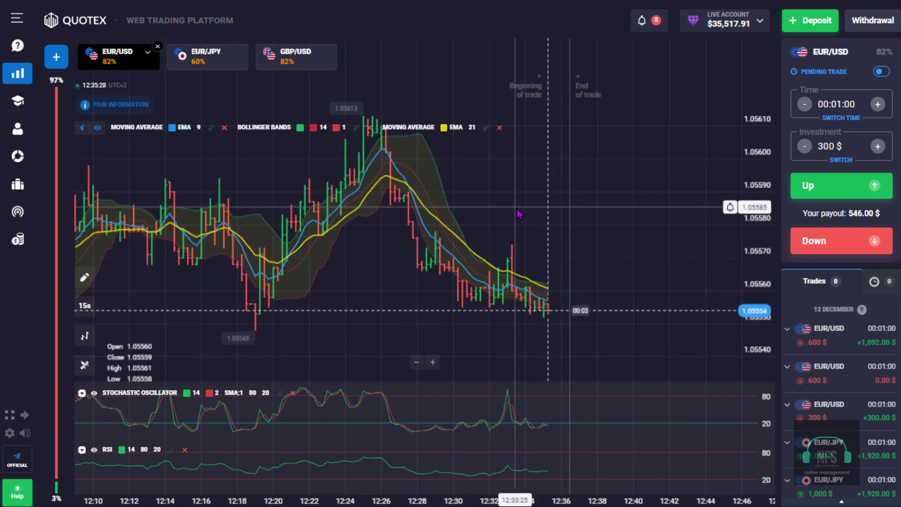
Place a 300 $ Down trade on EUR/USD
left_click(875, 244)
type("6")
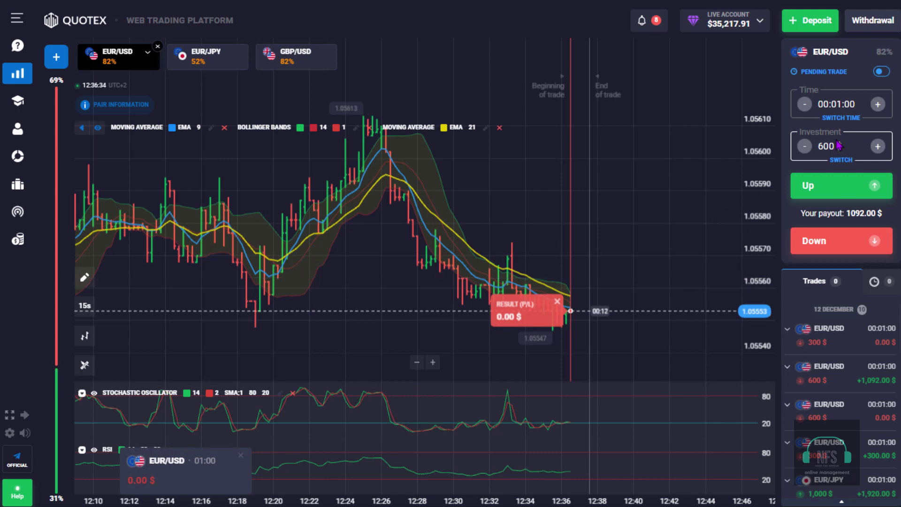
Place a 600 $ Down trade and raise the investment to 1,000 $
left_click(865, 245)
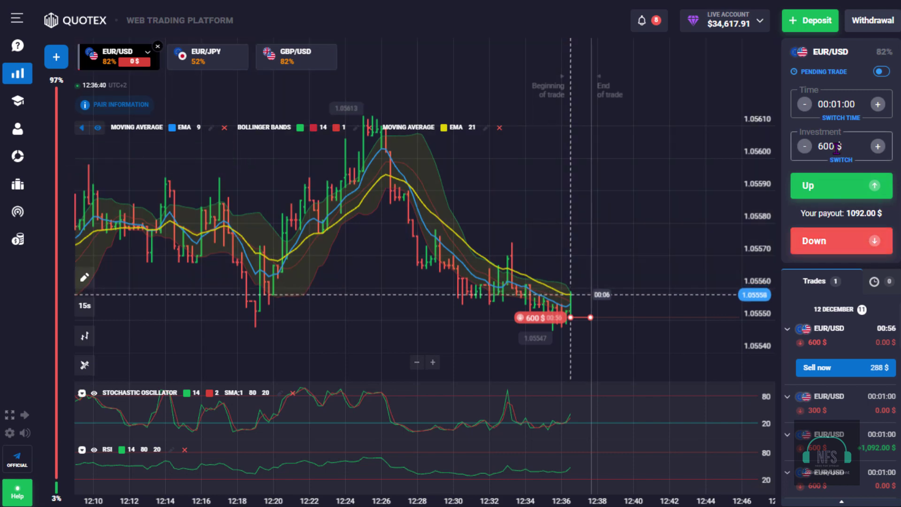
double_click(831, 149)
type("1,000")
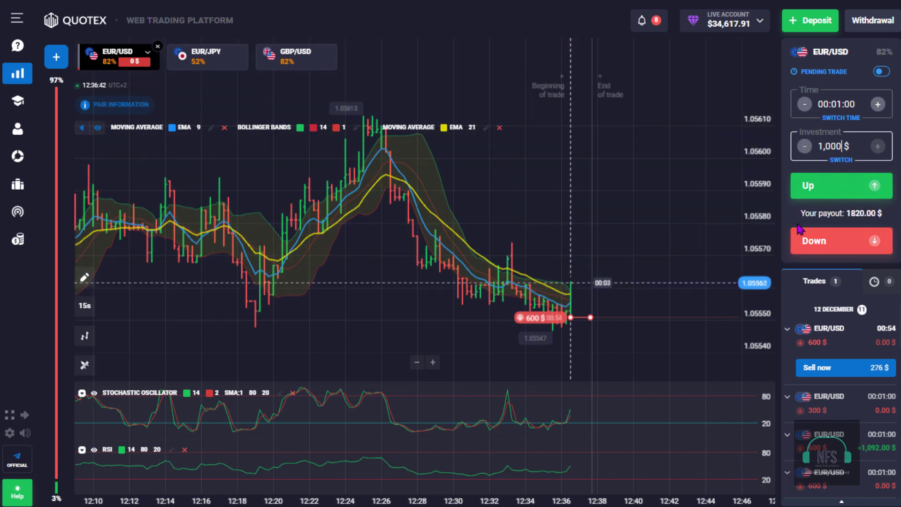
Place five 1,000 $ Down trades on EUR/USD in quick succession
left_click(803, 237)
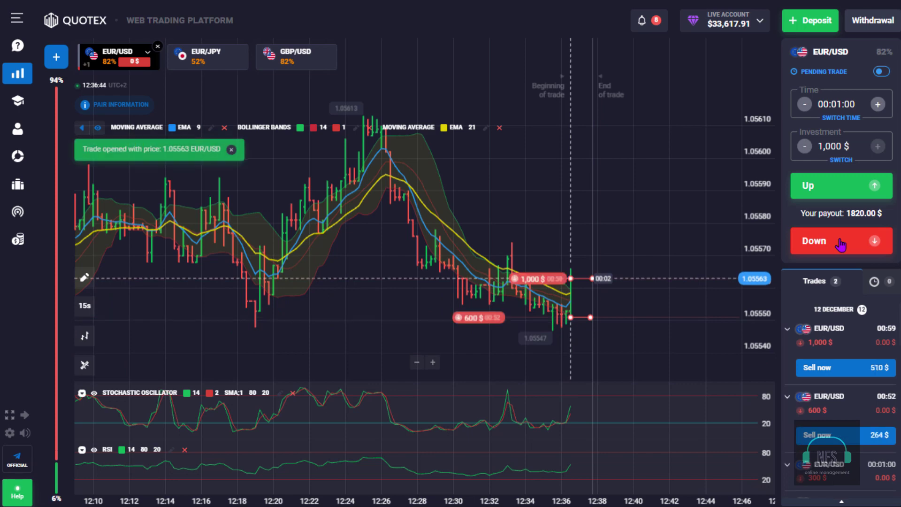
left_click(839, 241)
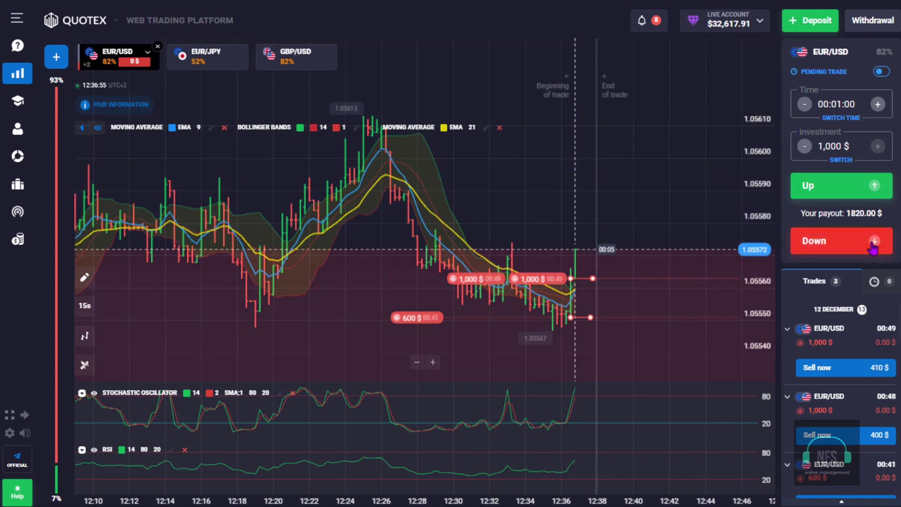
left_click(872, 244)
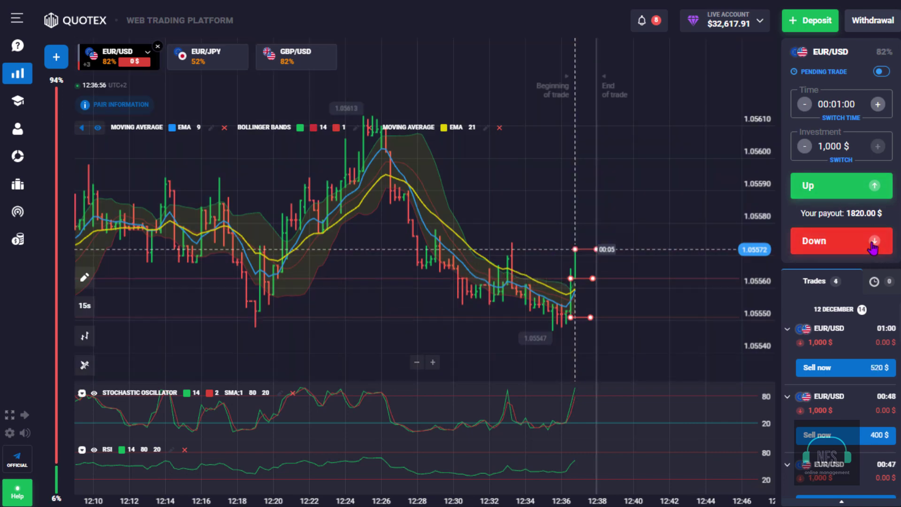
left_click(873, 244)
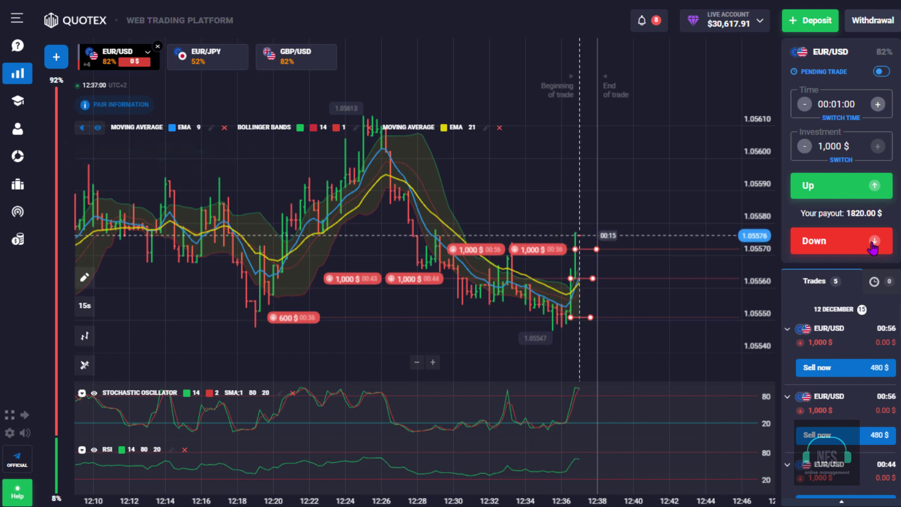
left_click(872, 244)
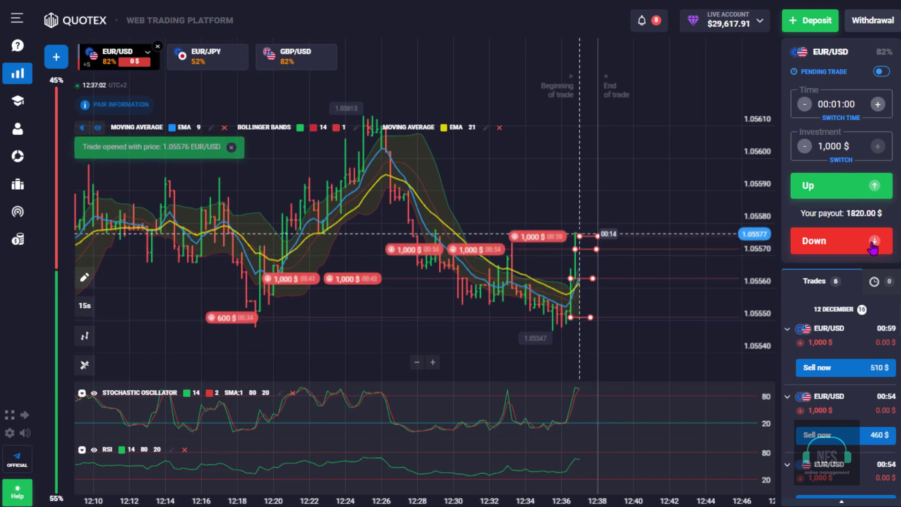
Place one more 1,000 $ Down trade and let all open trades expire in profit
left_click(873, 244)
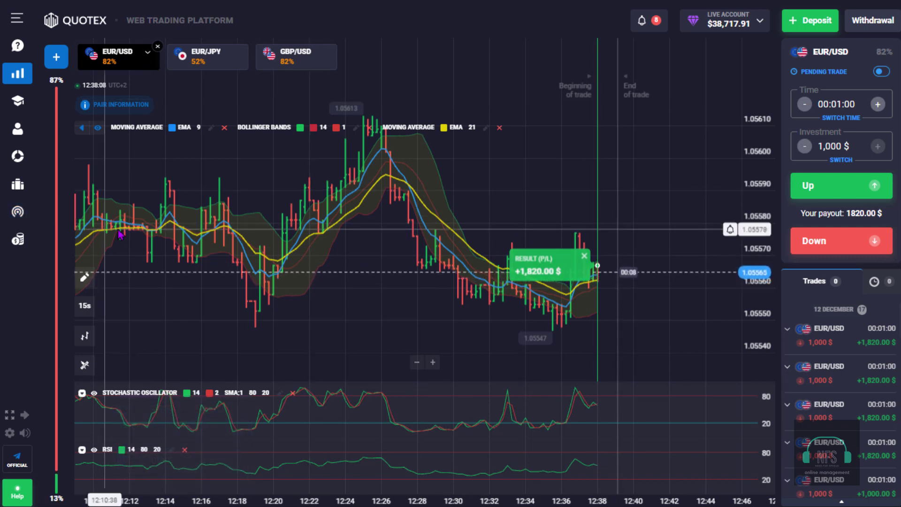
Open the daily leader board and find the account ranked 14th with $5,160 profit
left_click(26, 187)
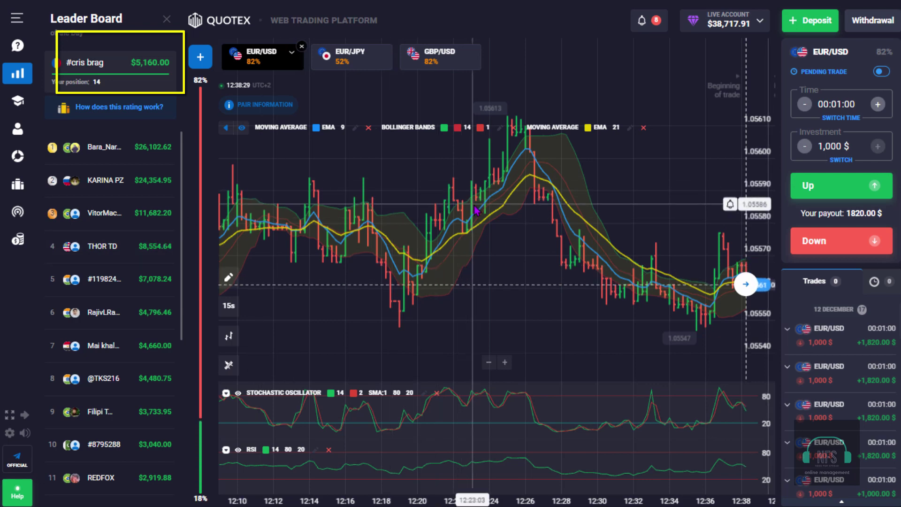
scroll(491, 217, "down", 5)
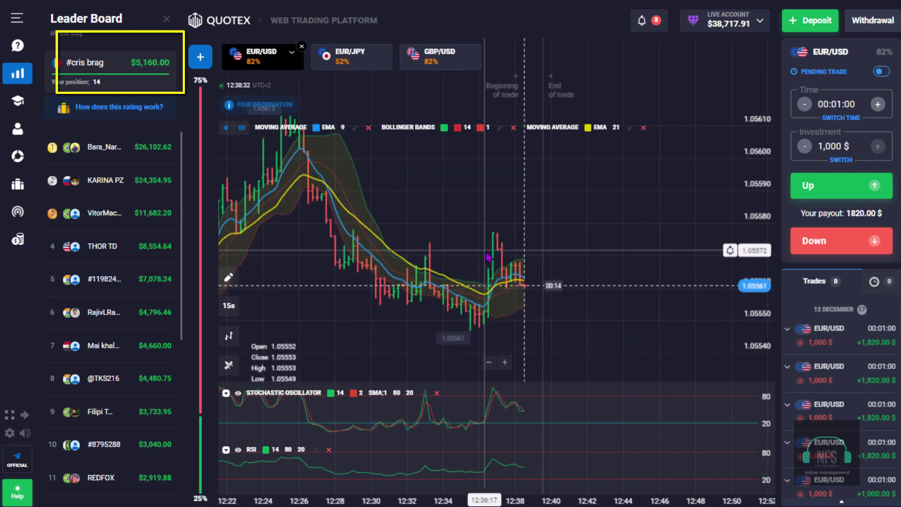
Close the Leader Board panel to return to the EUR/USD chart showing the $38,717.91 balance
left_click(166, 19)
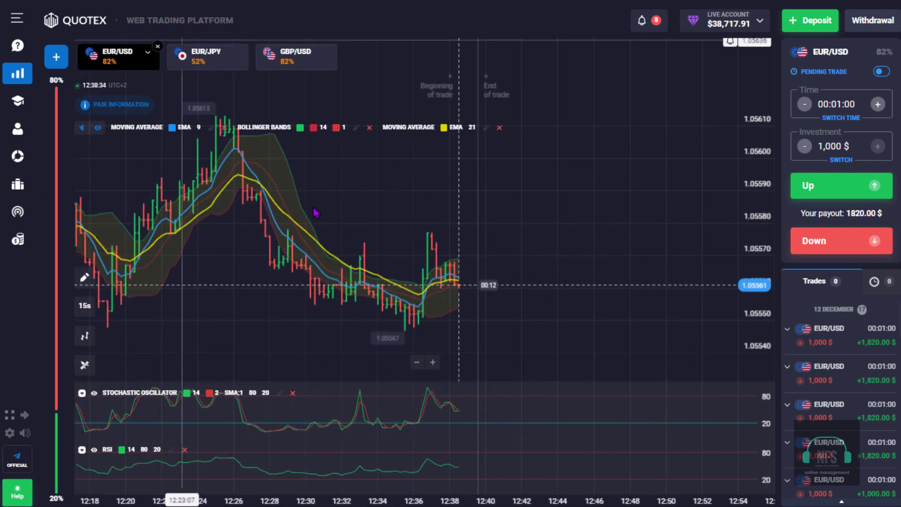